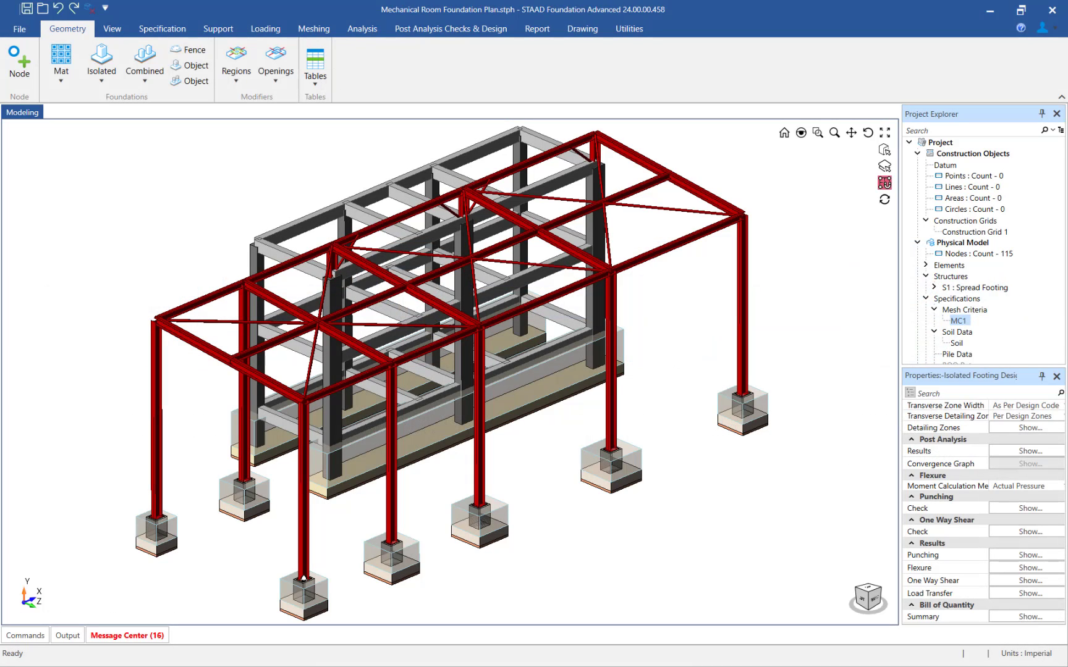
- Switch the ribbon to the Post Analysis Checks & Design tools
click(457, 31)
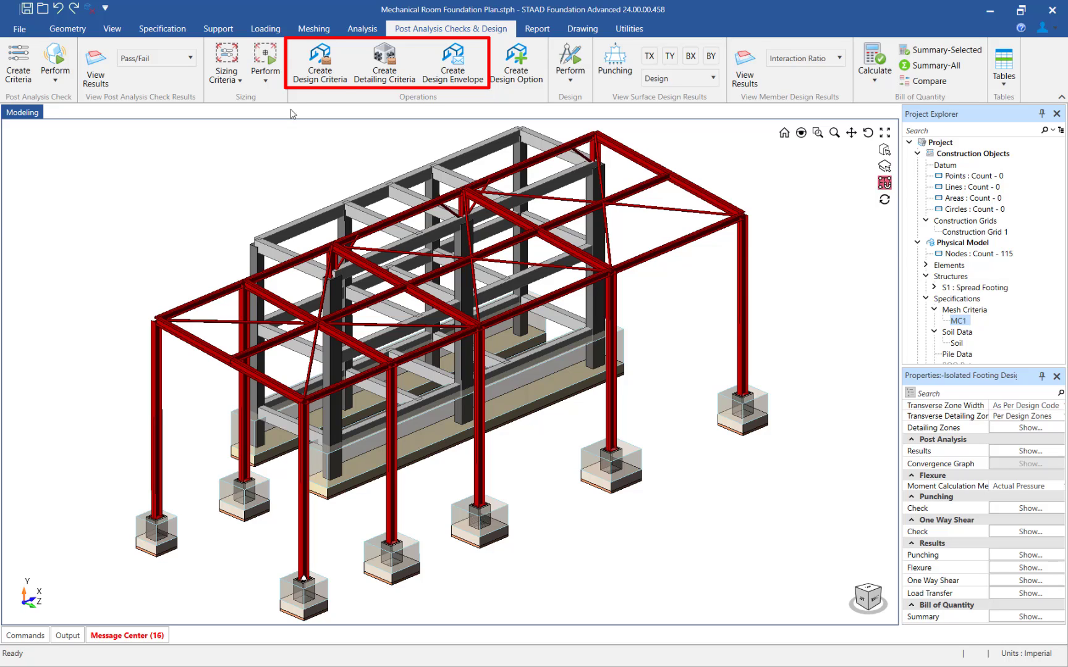
- Fill in a new design criteria 'Comb Design Criteria' for Combined Footing using ACI 318-19
click(315, 86)
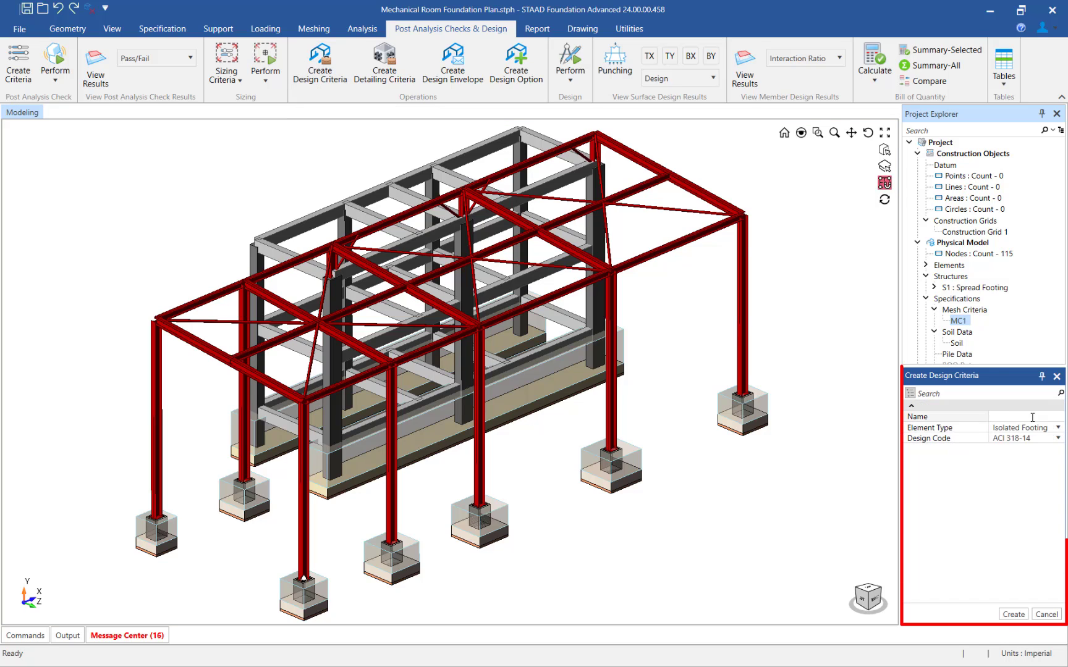
text(Comb)
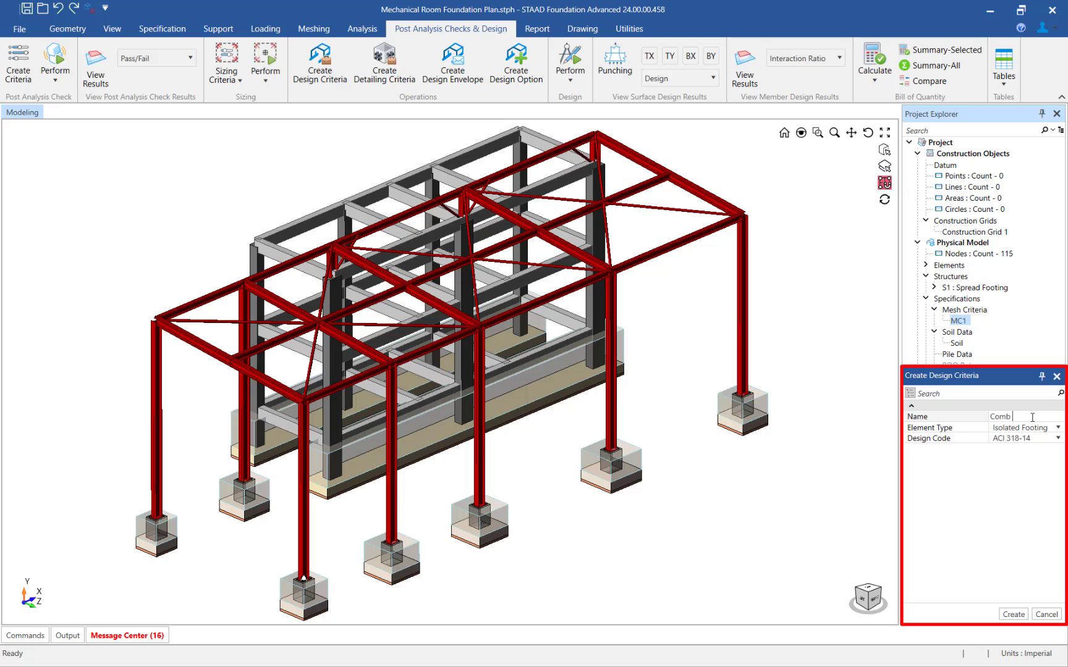
text( Design Criteria)
click(1037, 431)
click(1036, 433)
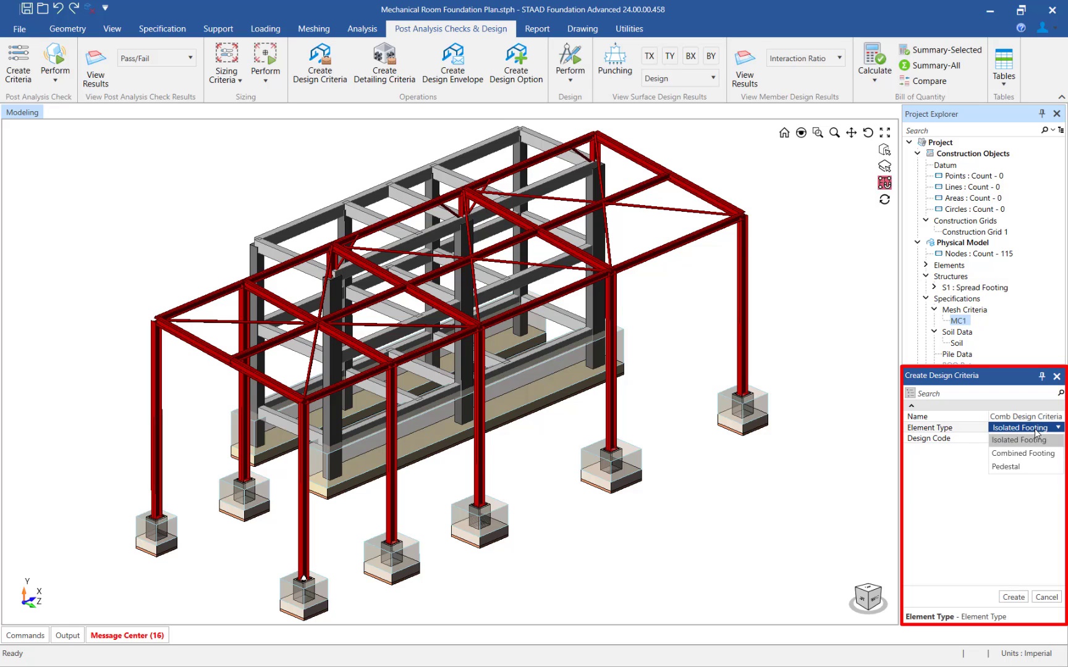
click(1023, 461)
click(1020, 445)
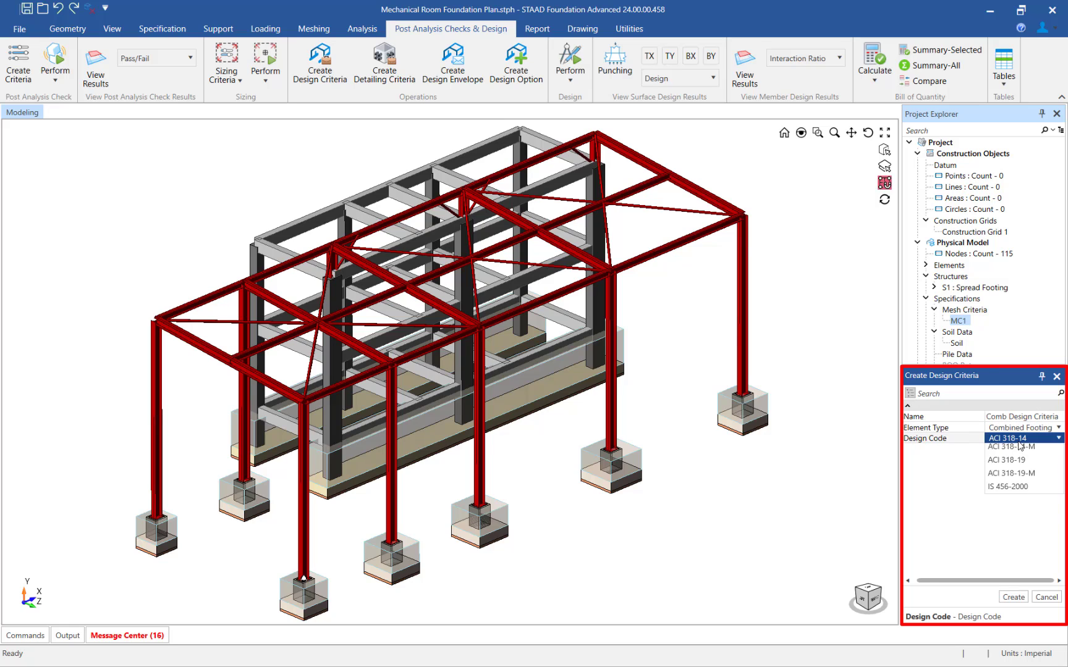
click(1016, 476)
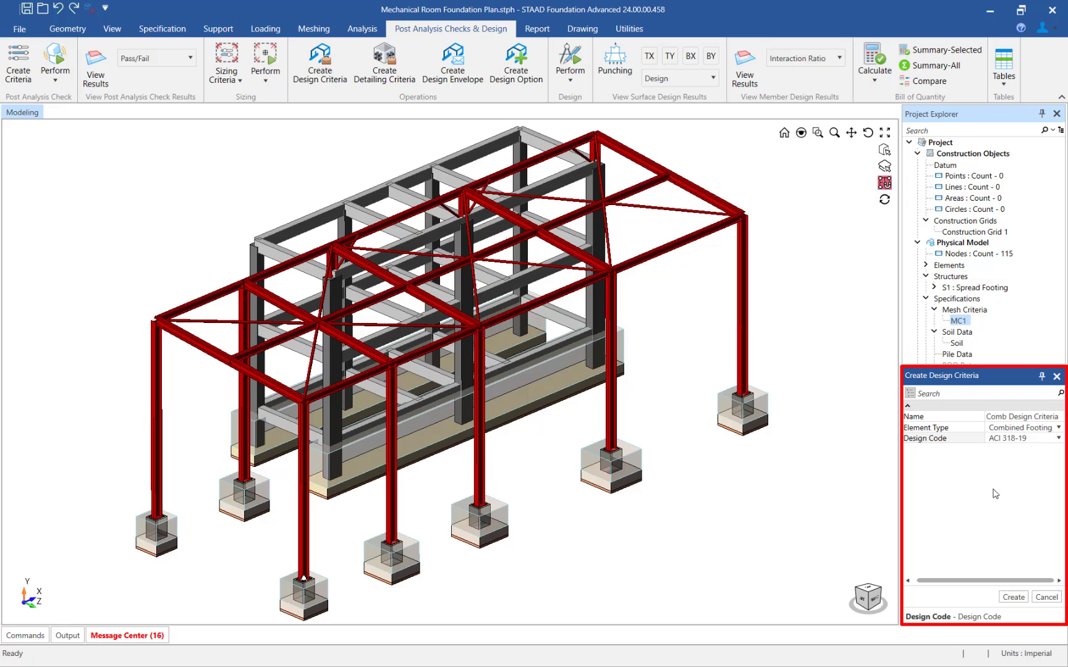
- Create Comb Design Criteria and review its concrete and rebar defaults (fy60, ACI 318-19 rebar table)
click(1017, 597)
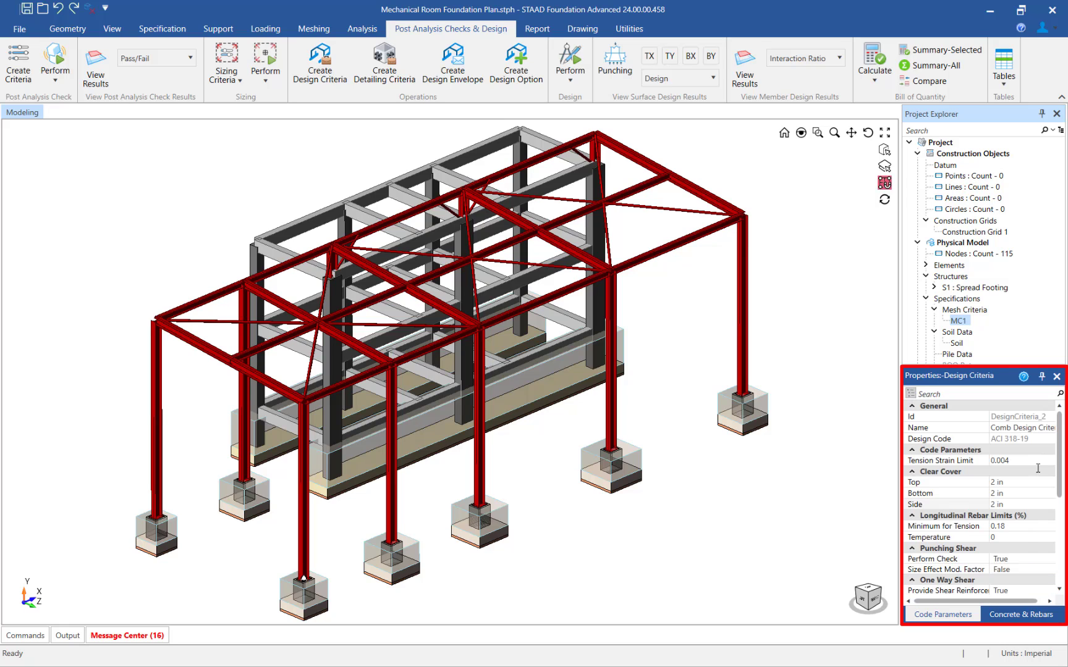
scroll(1037, 472, down, 5)
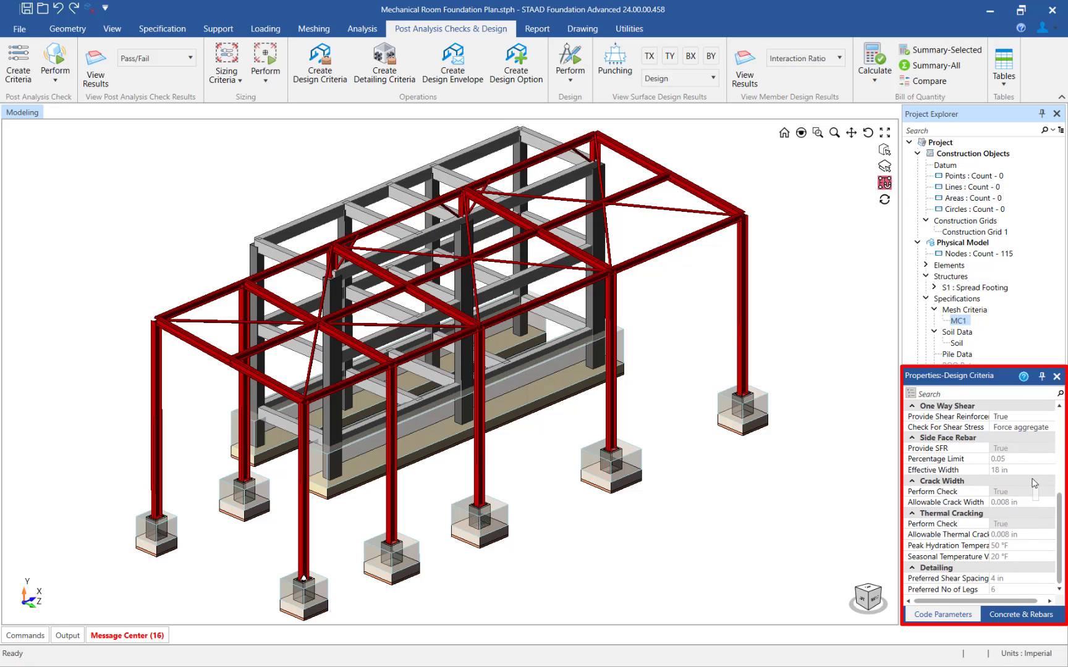
click(1026, 613)
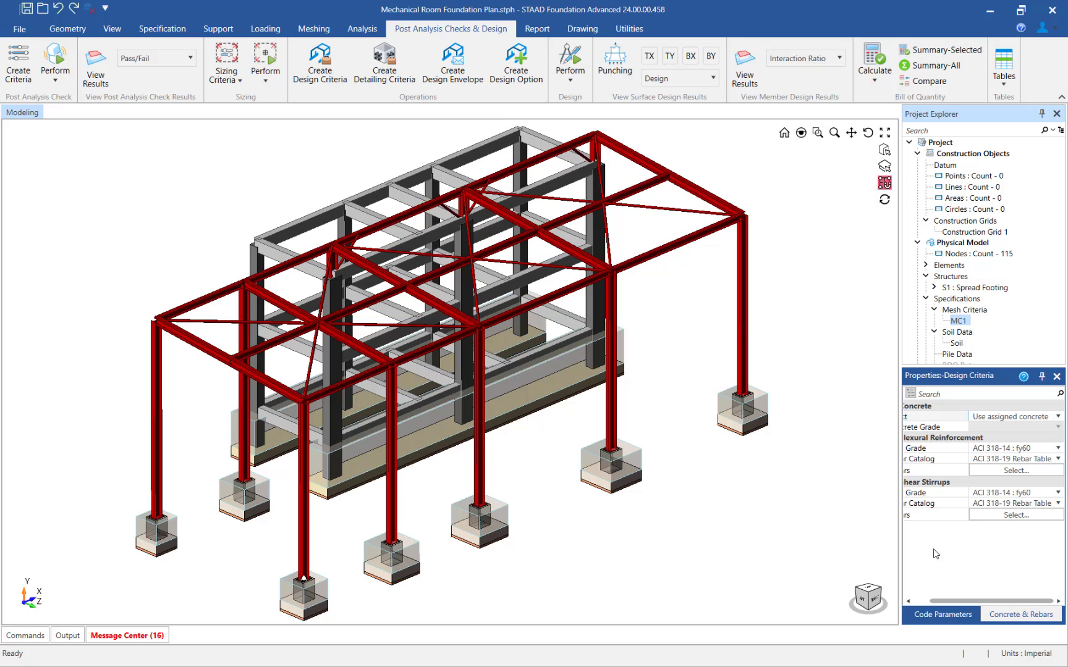
- Create detailing criteria 'Comb Detail Criteria' for Combined Footing, linked to Comb Design Criteria
click(385, 62)
click(1004, 415)
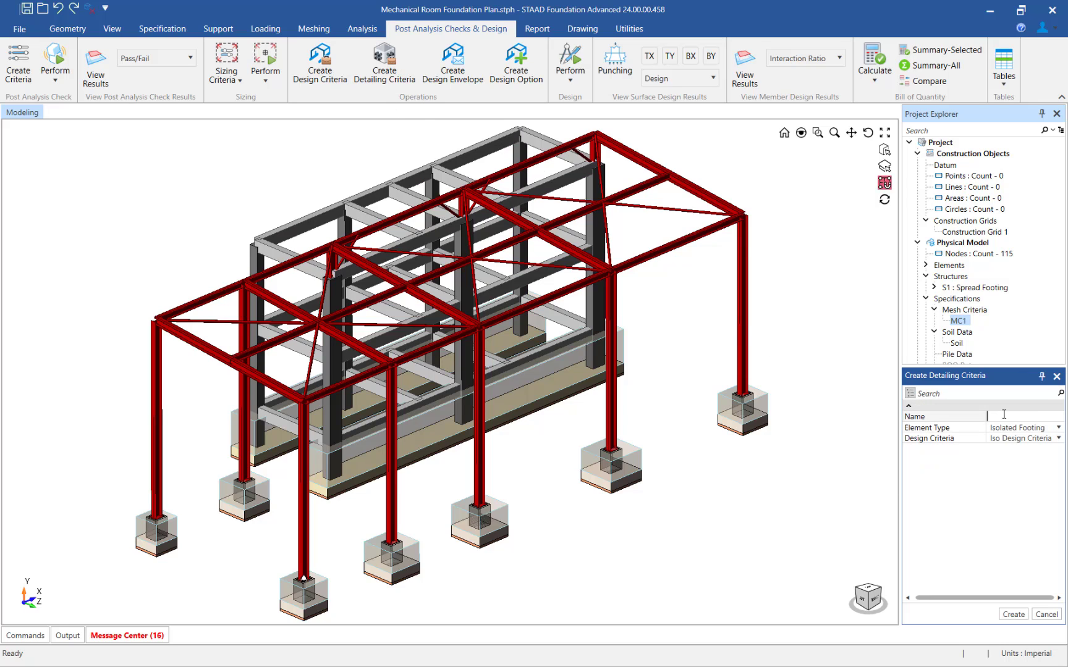
text(Comb Detail Criteria)
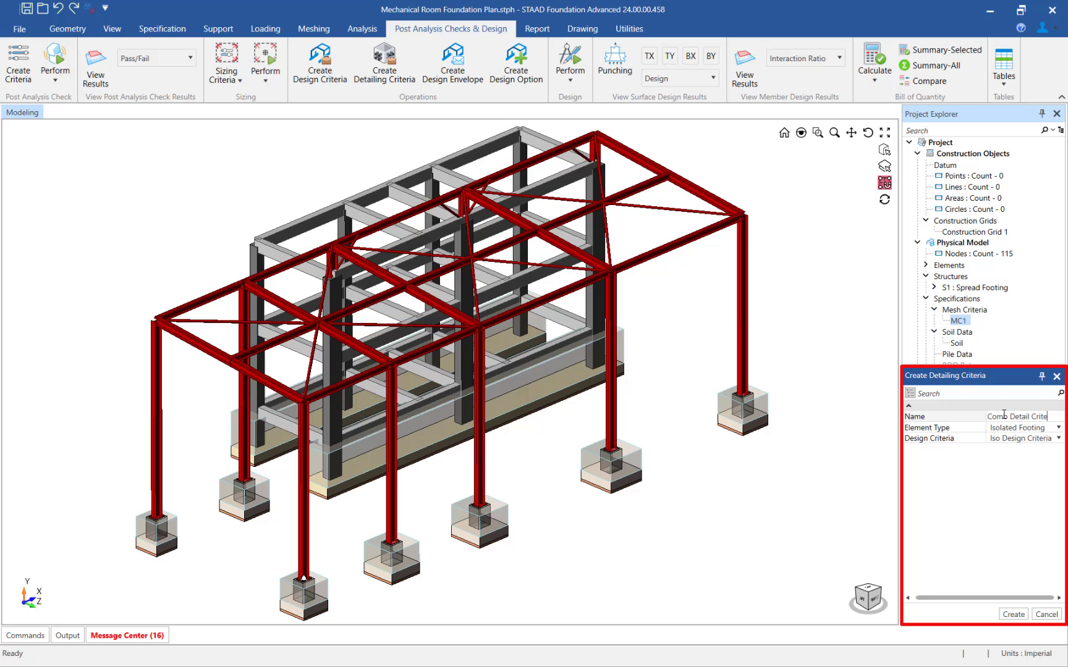
click(1019, 429)
click(1019, 432)
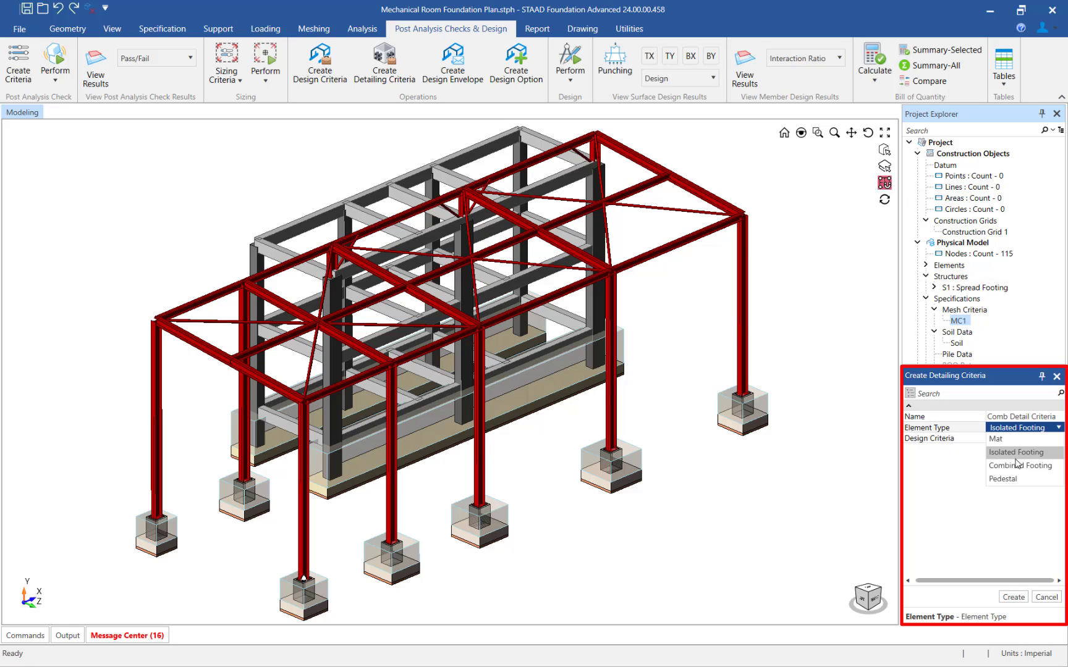
click(1016, 461)
click(1012, 597)
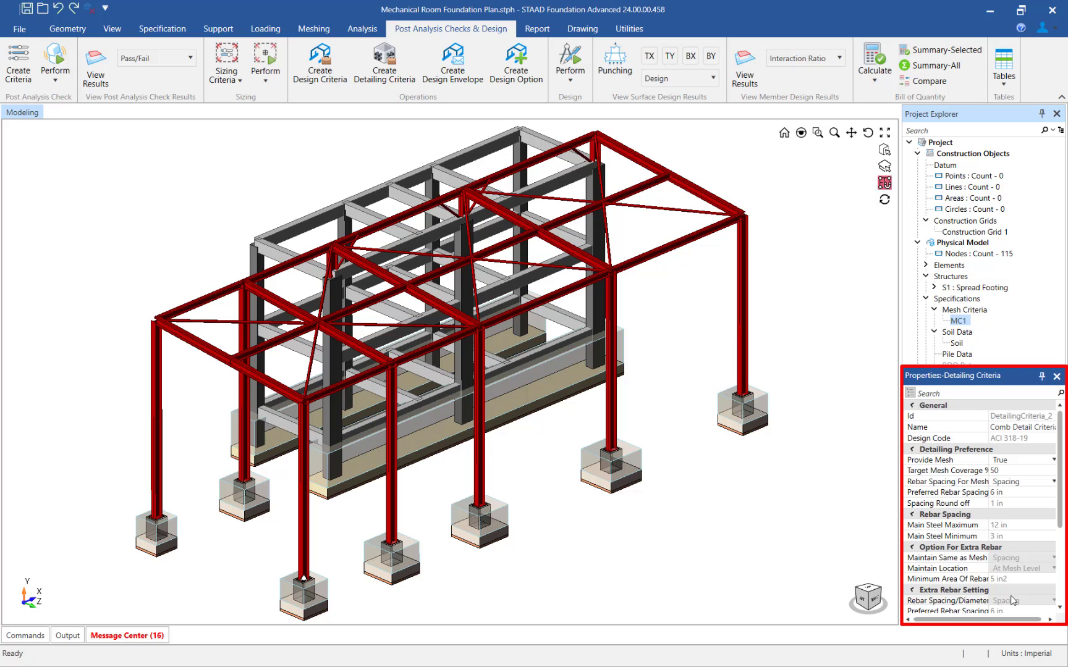
scroll(981, 437, down, 4)
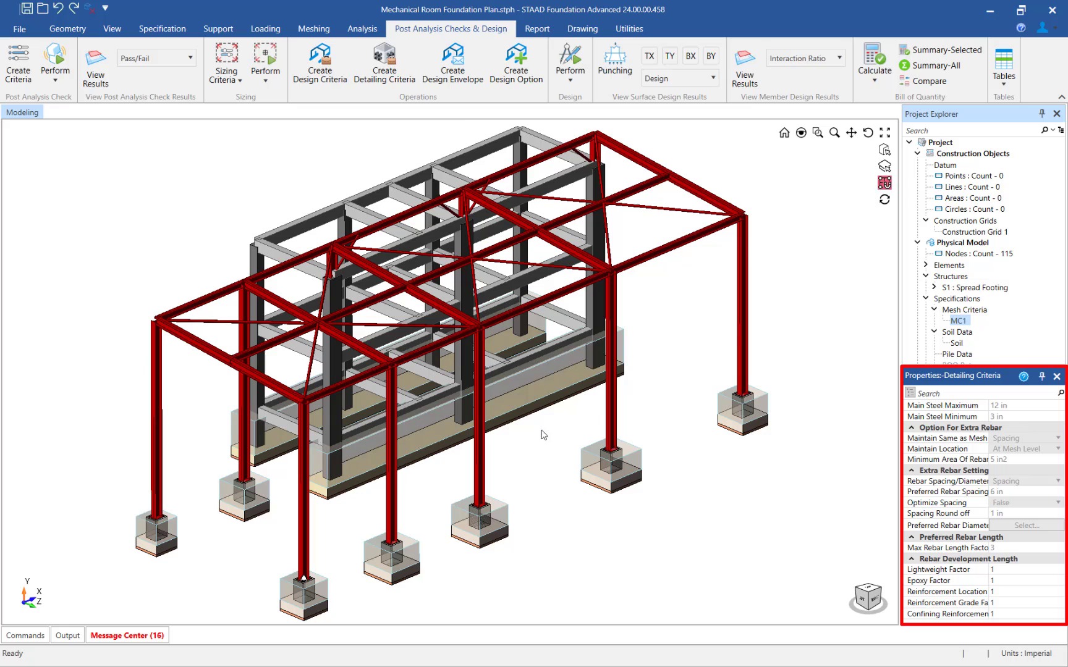
- Start a design envelope named 'Comb Footing Design Env' for Combined Footing
click(455, 78)
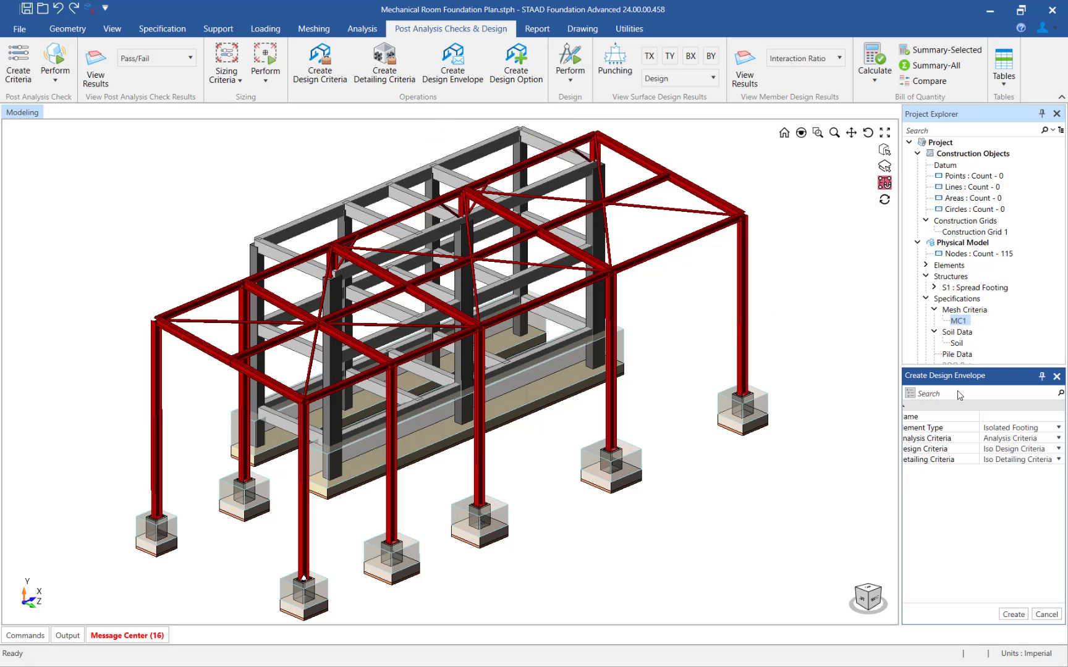
click(1047, 418)
text(Comb Foo)
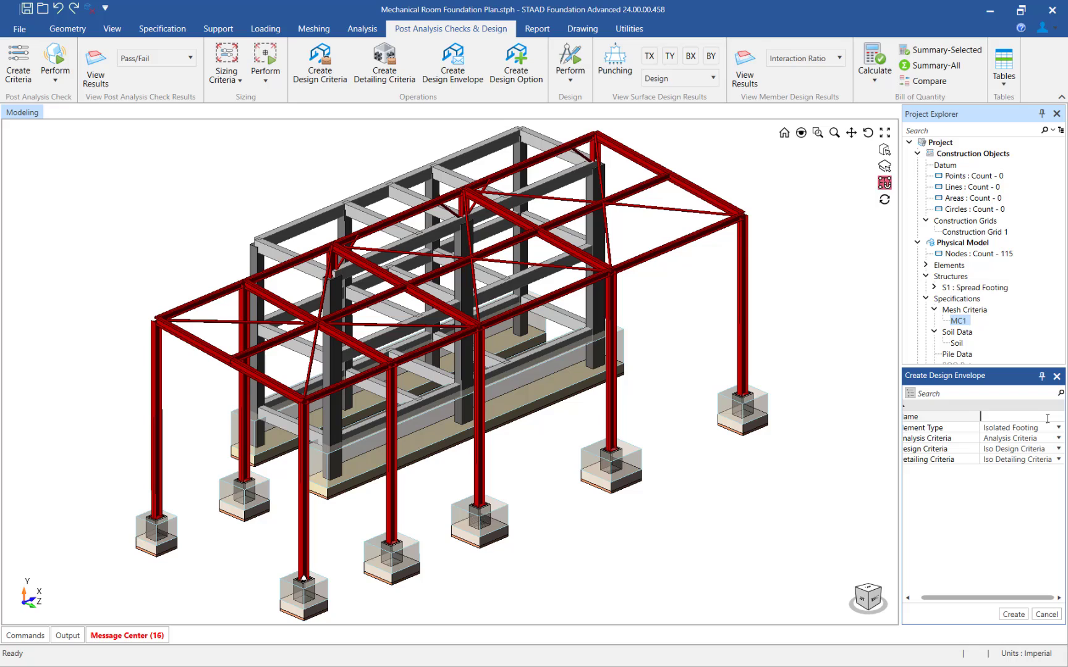
text(ting Design Env)
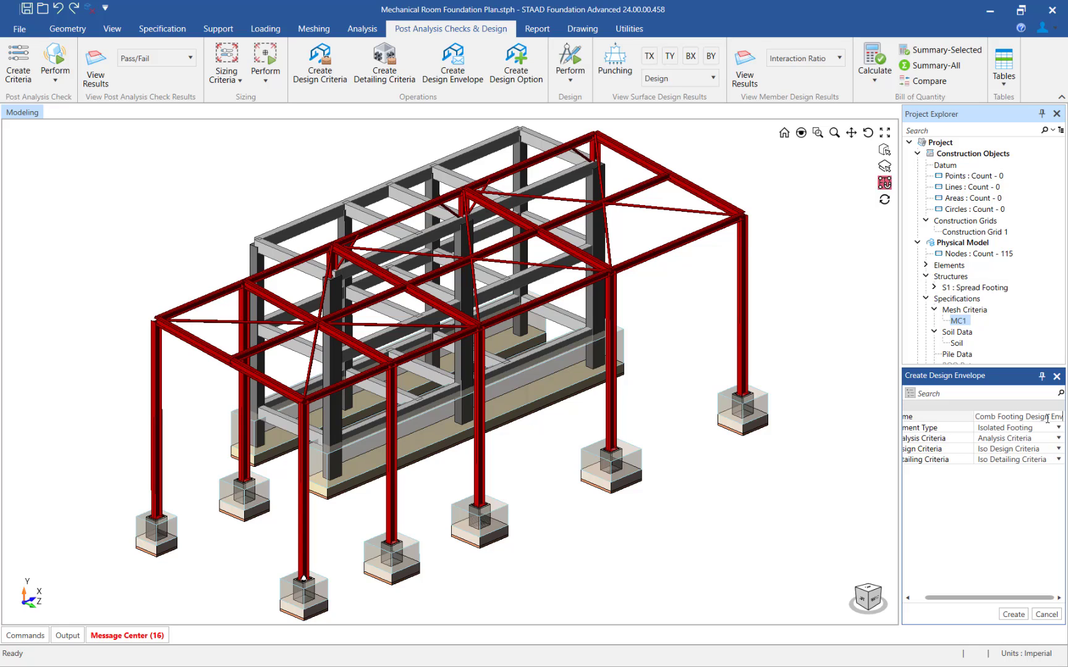
click(1031, 429)
click(1032, 430)
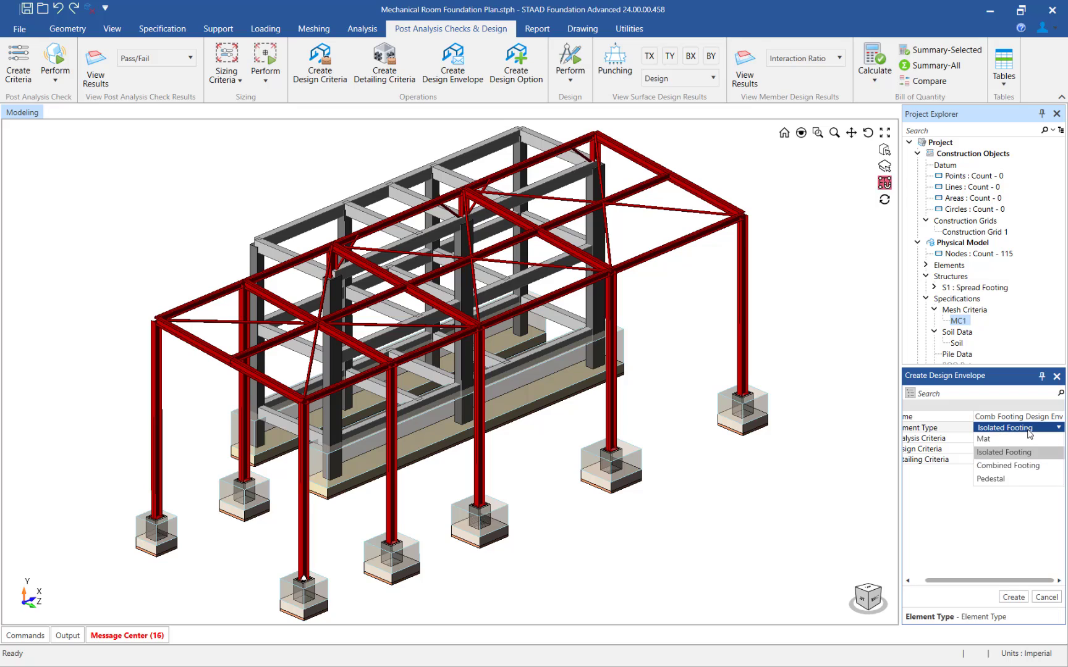
click(1009, 466)
- Give the envelope Analysis Criteria, Comb Design Criteria and Comb Detail Criteria, and create it
click(995, 440)
click(995, 442)
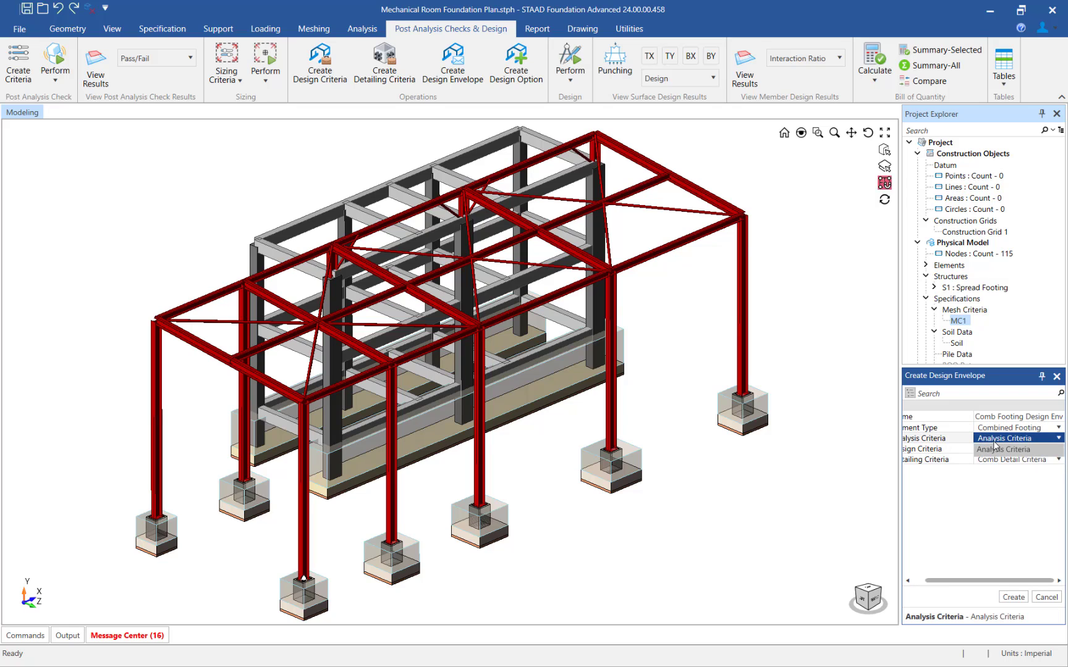
click(995, 449)
click(995, 450)
click(995, 452)
click(995, 460)
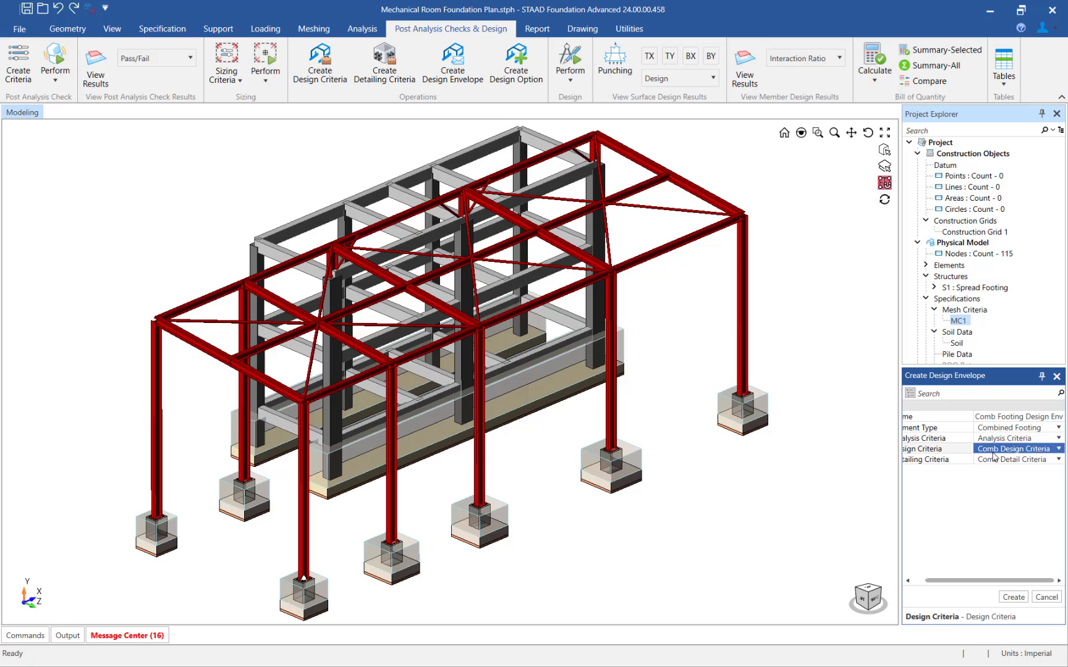
click(994, 459)
click(994, 460)
click(994, 470)
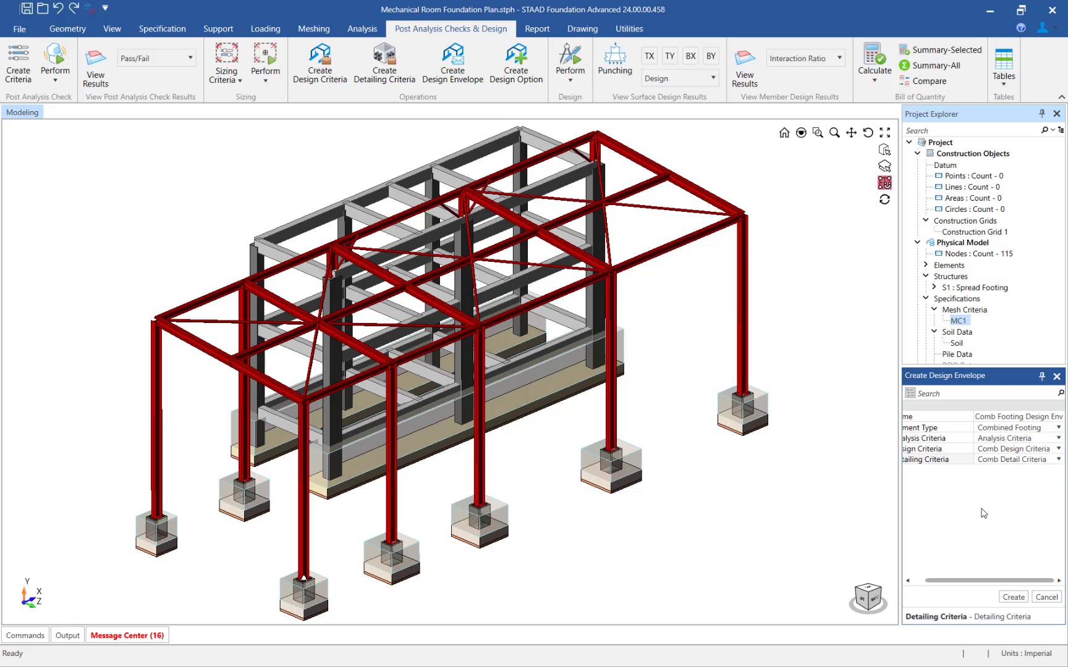
click(1002, 597)
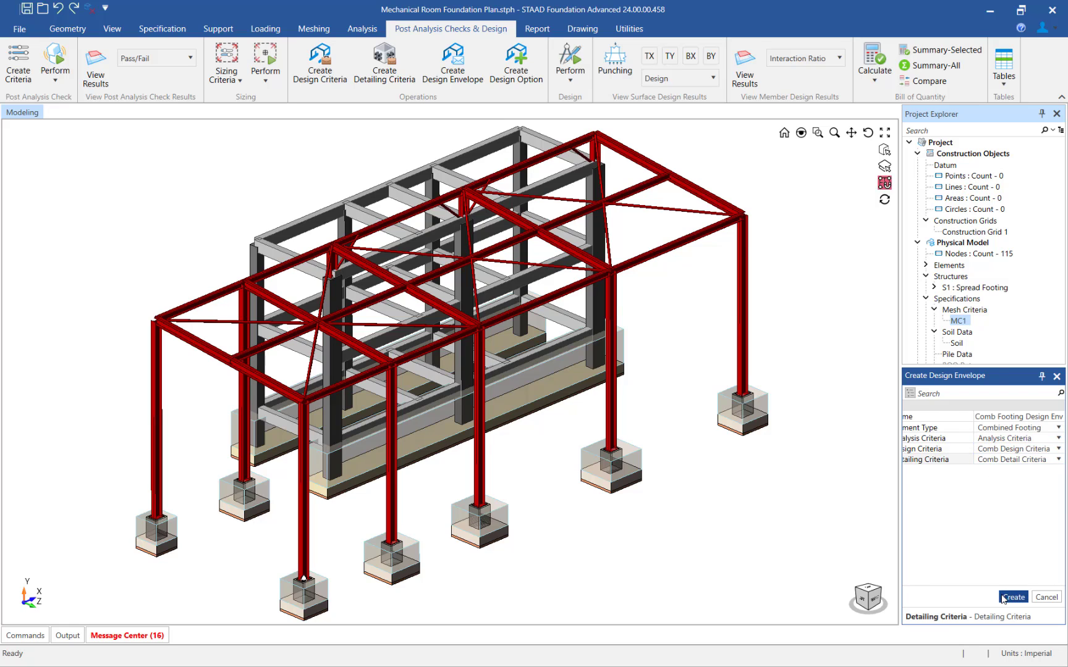
click(1001, 453)
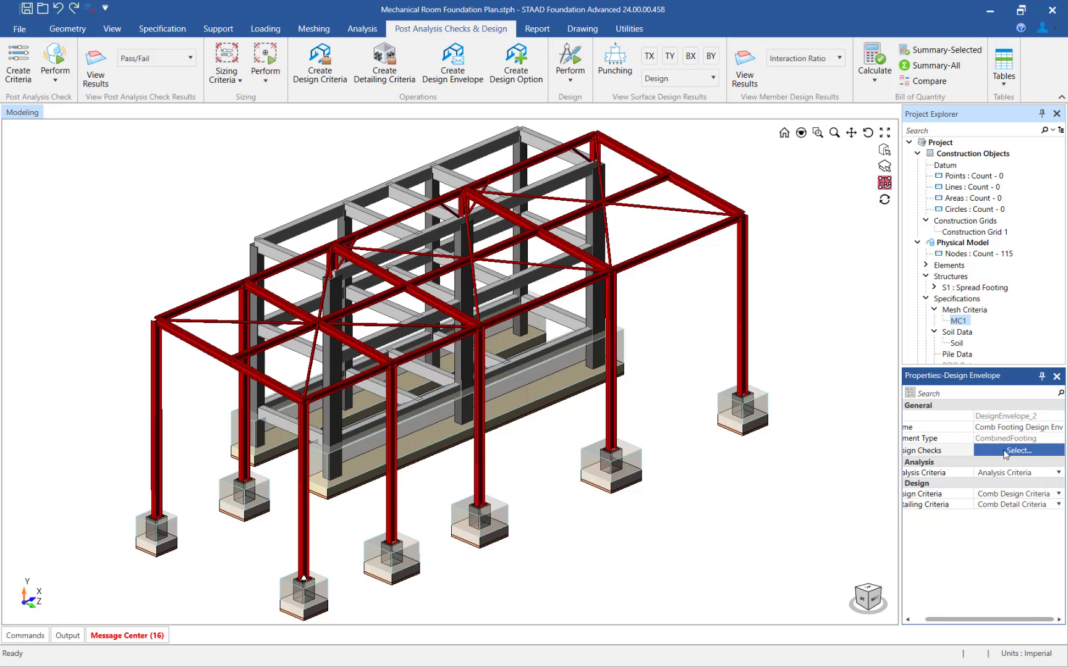
click(1001, 453)
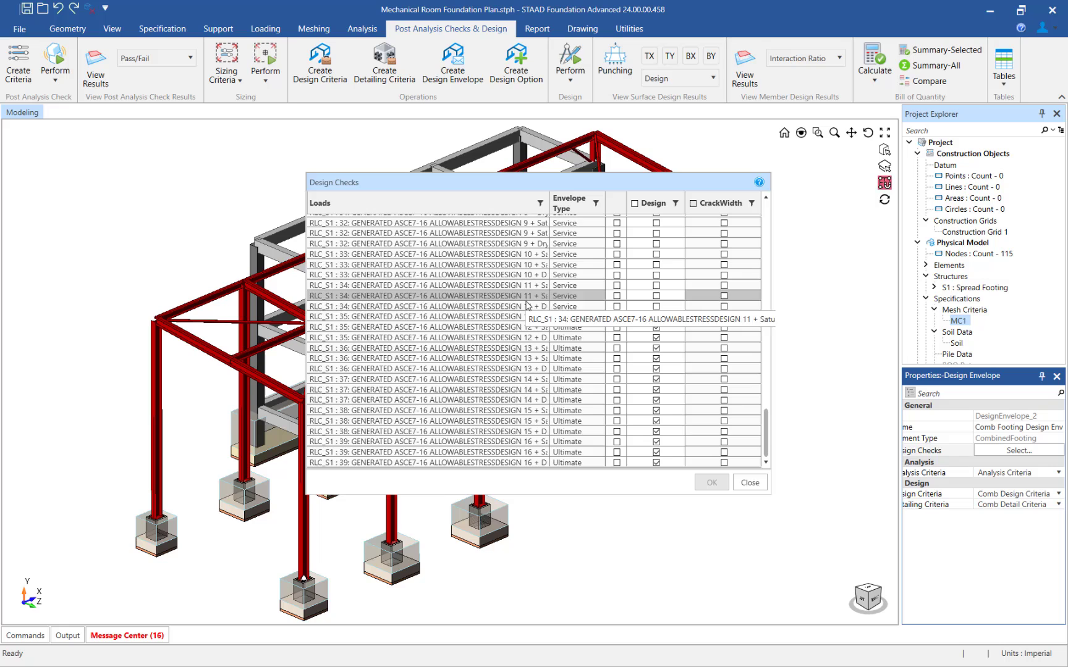
click(752, 483)
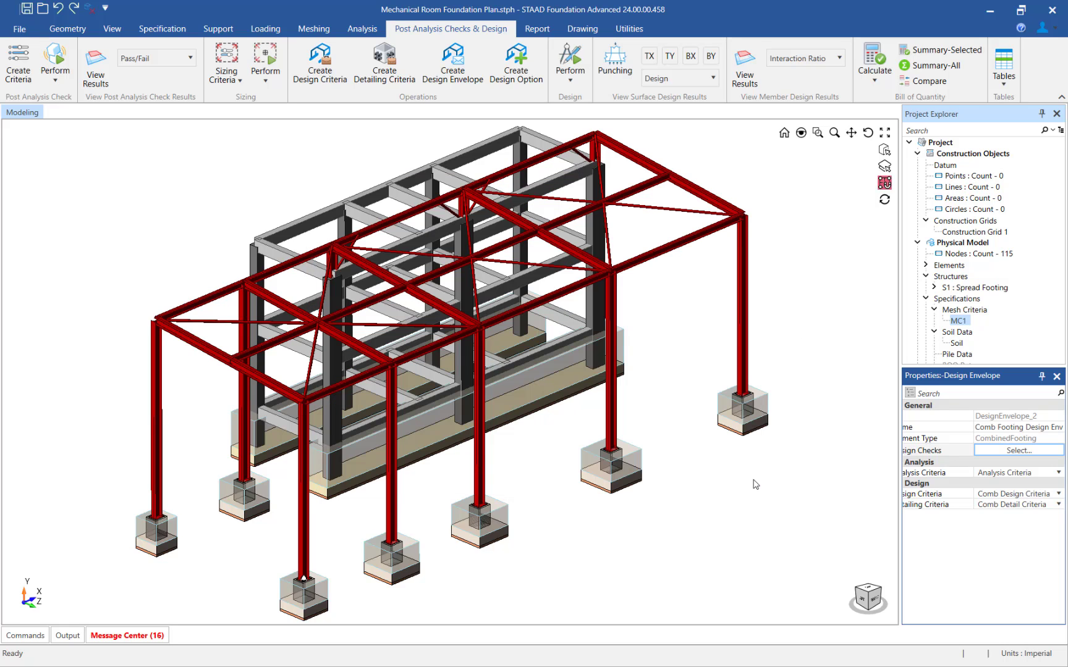
- Set the design envelope of combined footing Comb 1 to Comb Footing Design Env
click(359, 484)
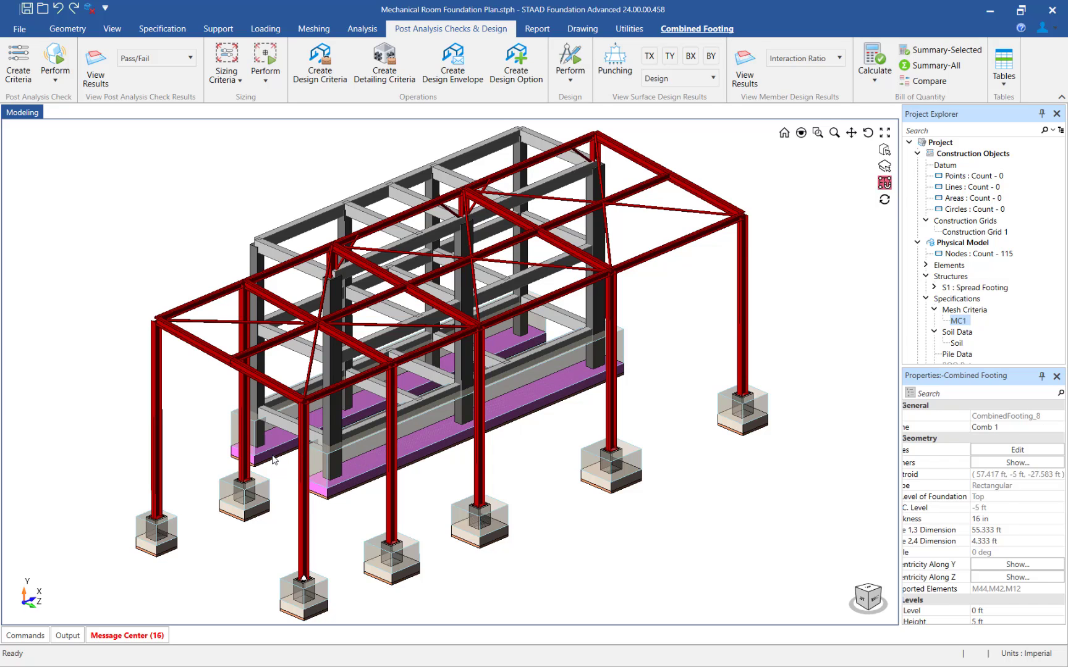
scroll(996, 498, down, 4)
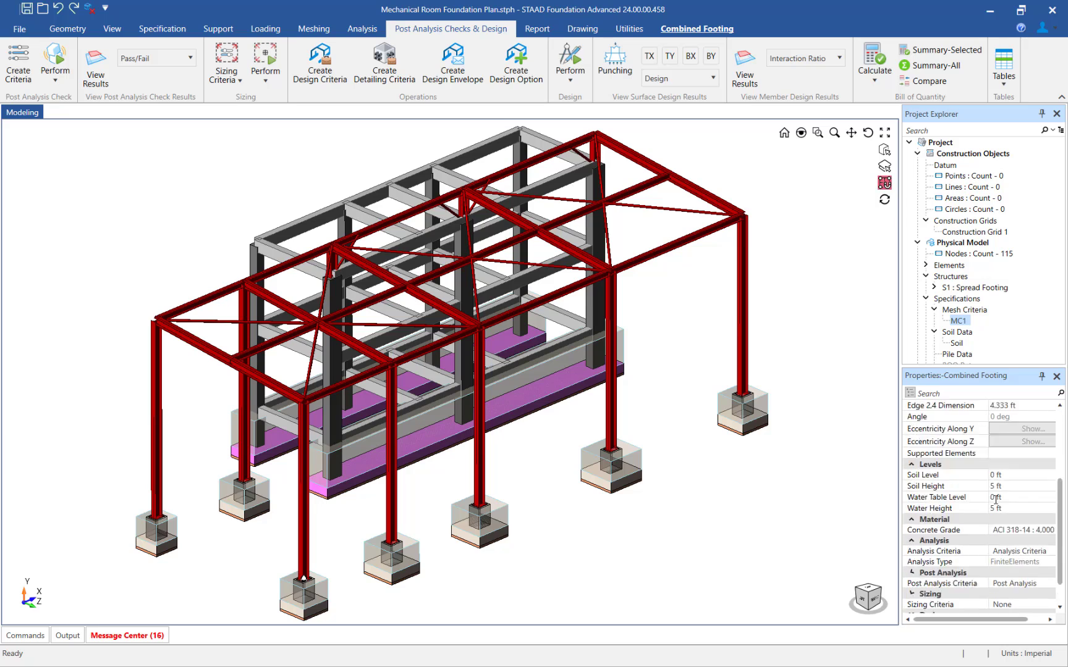
scroll(995, 498, down, 3)
click(994, 593)
click(995, 594)
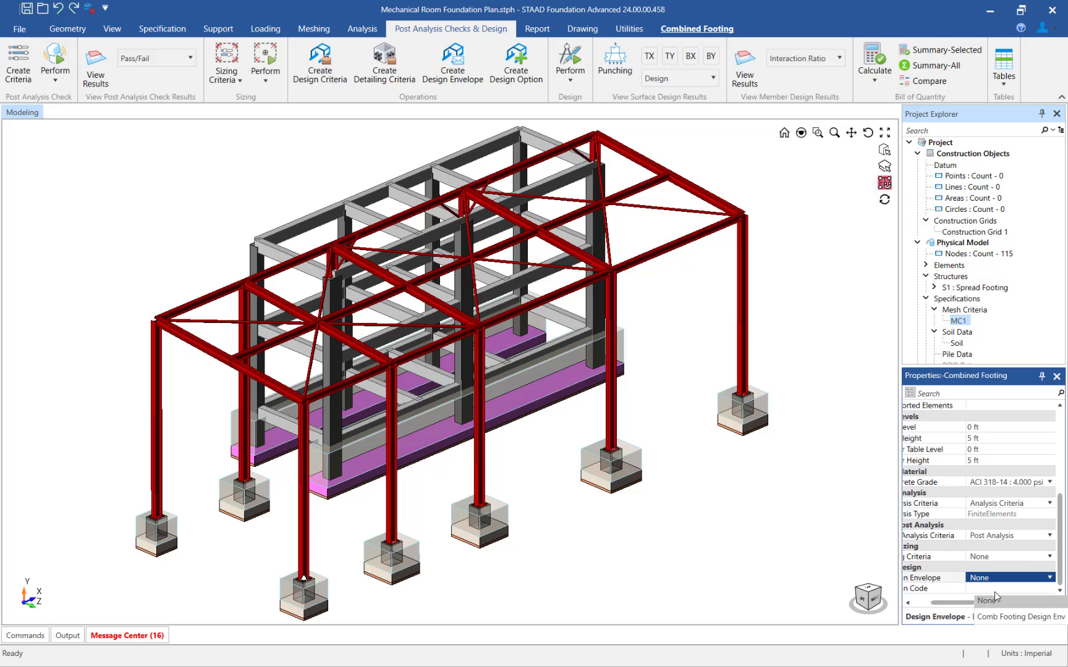
click(1000, 617)
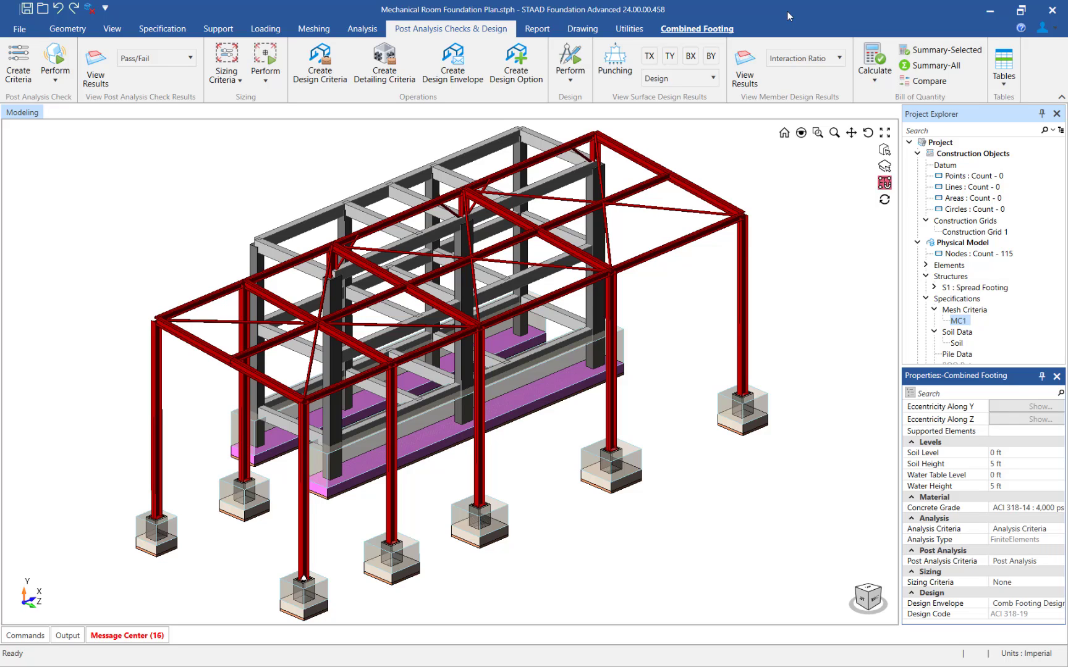
- Run the combined footing design and display the Bottom Y Ast Provided contour (0.41–0.59 in2/ft)
click(716, 27)
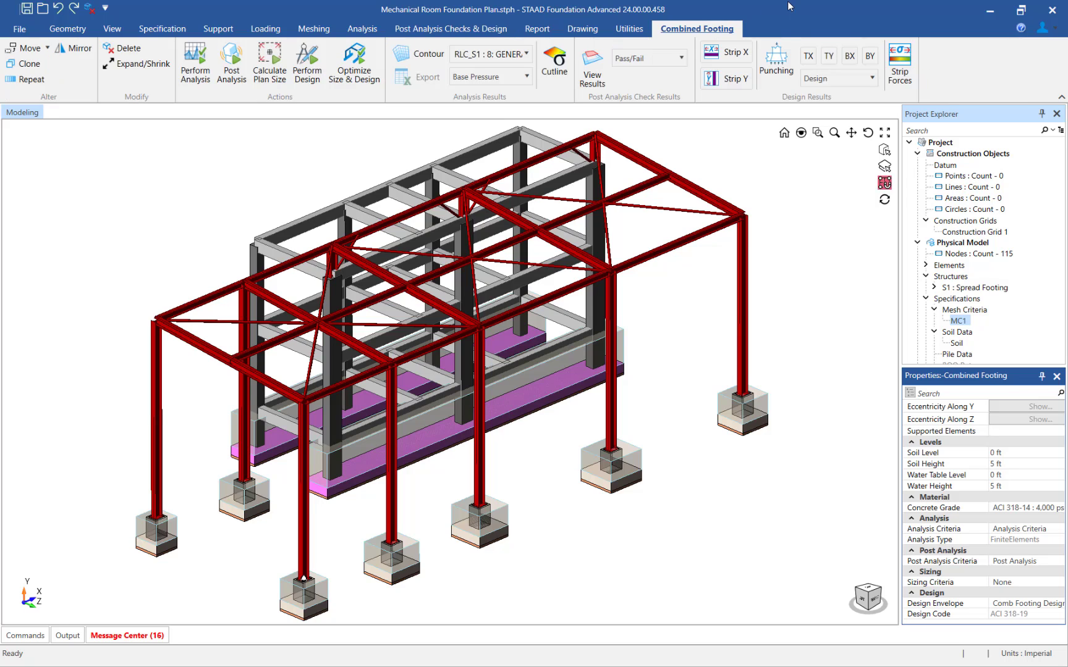
click(308, 73)
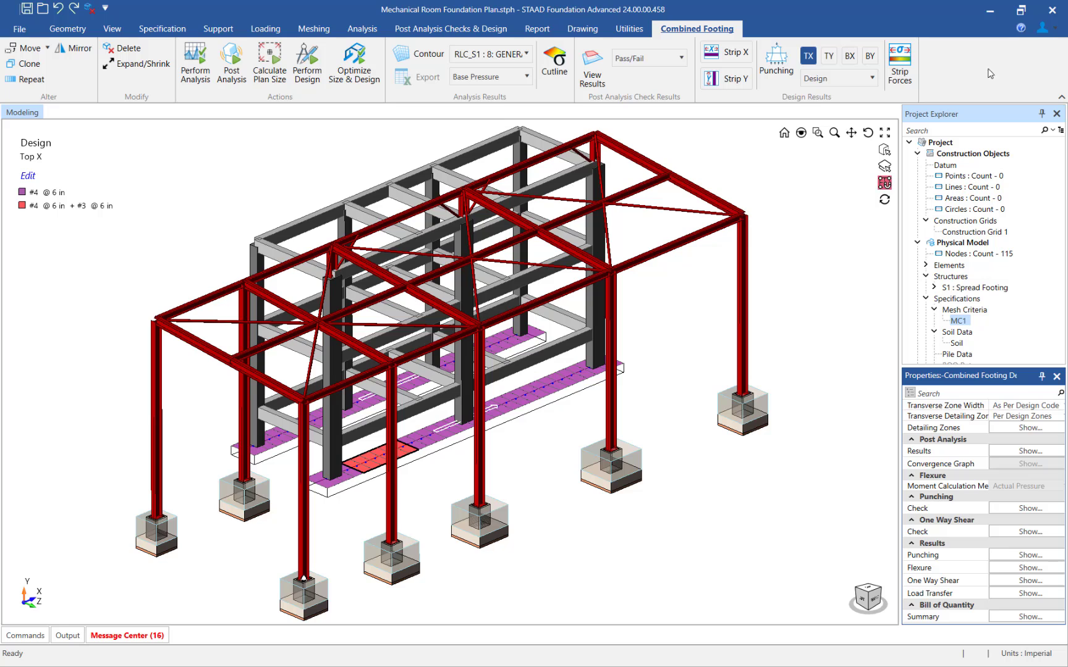
click(834, 54)
click(850, 57)
click(869, 56)
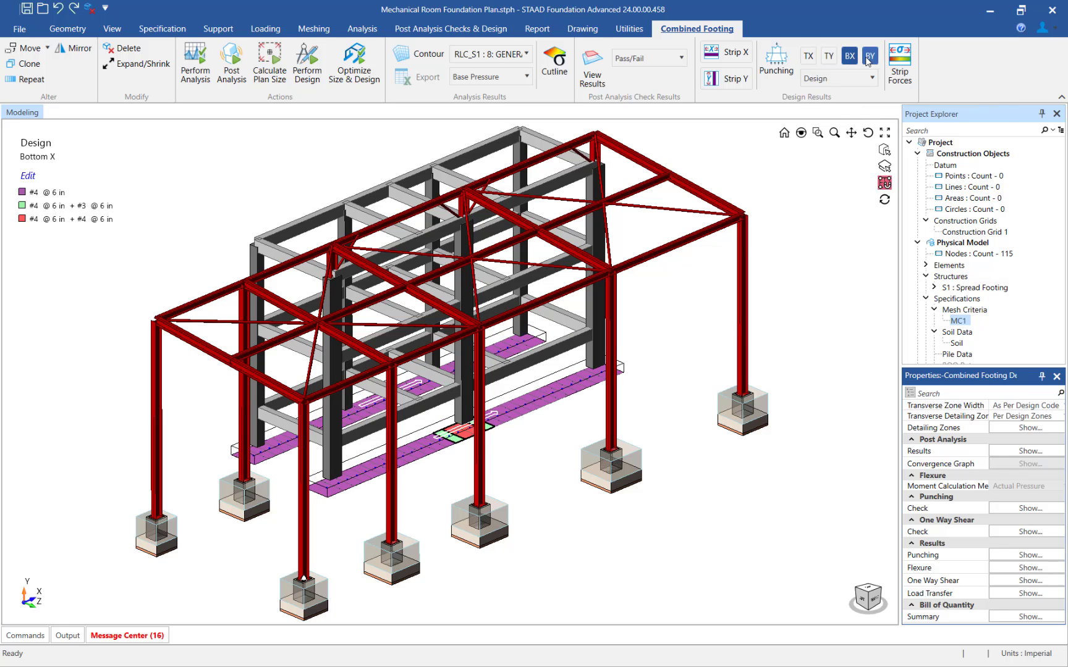
click(841, 78)
click(825, 145)
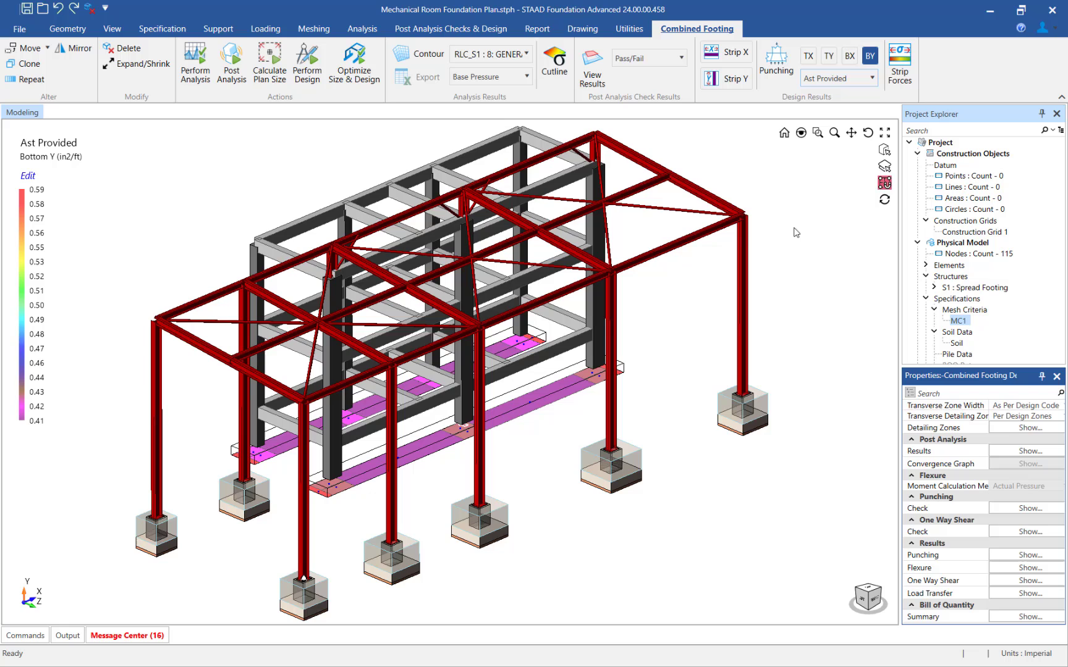